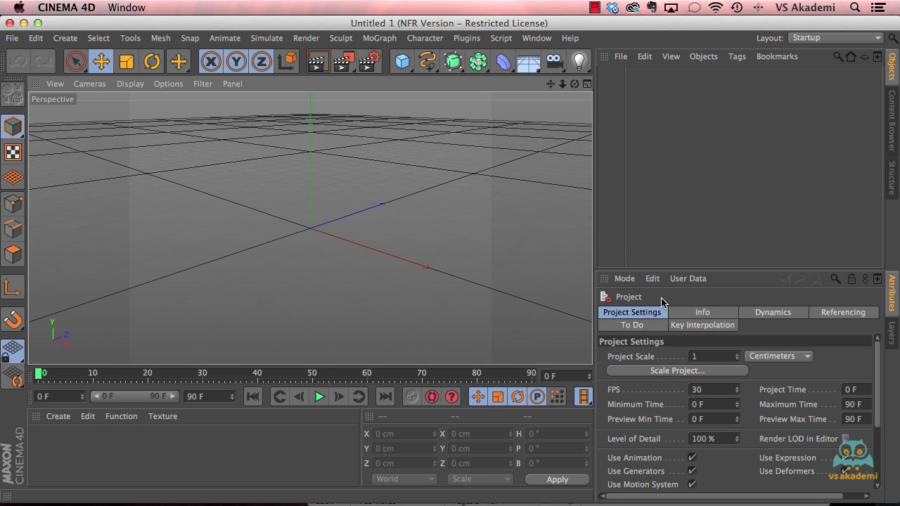
- Add a 200 cm Cube object with one segment per axis at the scene origin
click(34, 40)
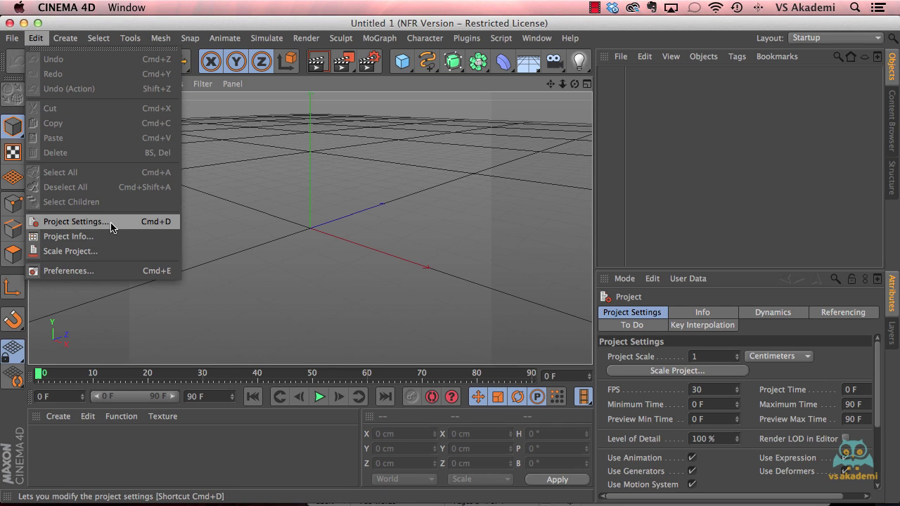
click(401, 82)
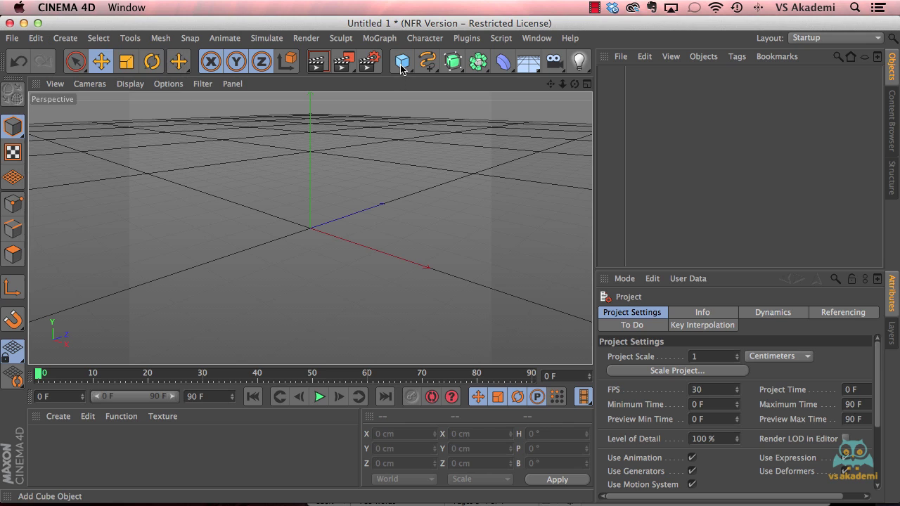
click(401, 65)
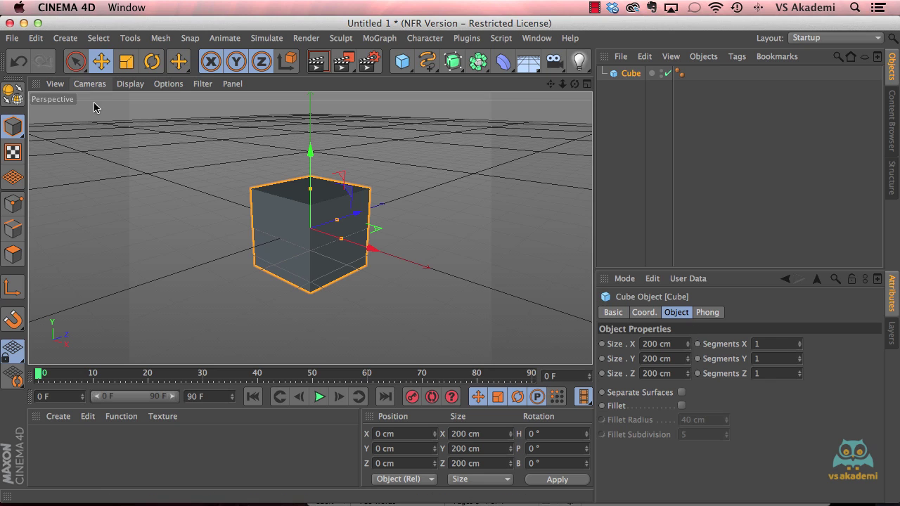
click(35, 38)
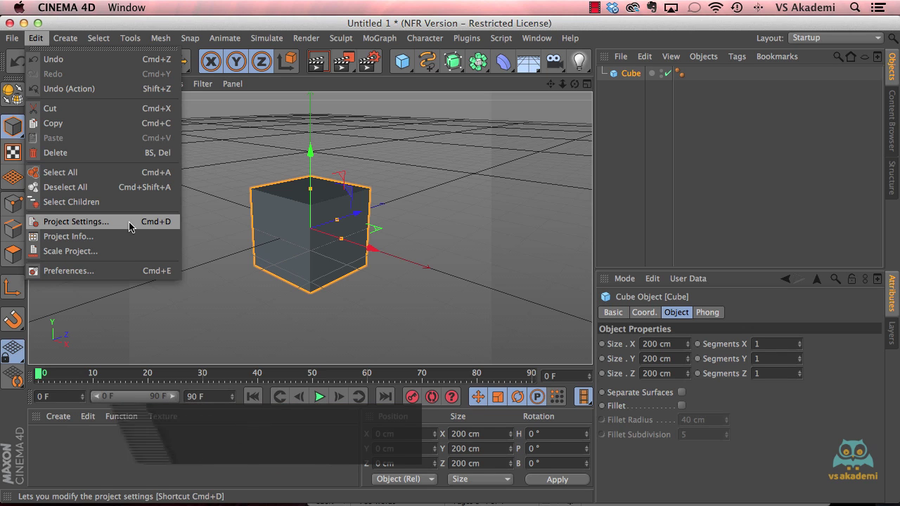
- Show the Project Settings and inspect the Project Scale units, leaving 1 Centimeters
click(130, 223)
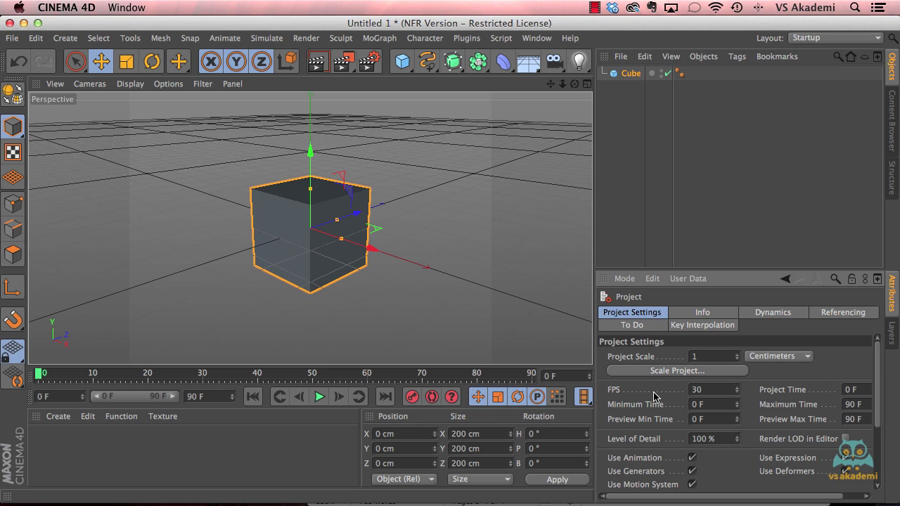
scroll(651, 396, down, 3)
scroll(652, 396, up, 3)
click(771, 357)
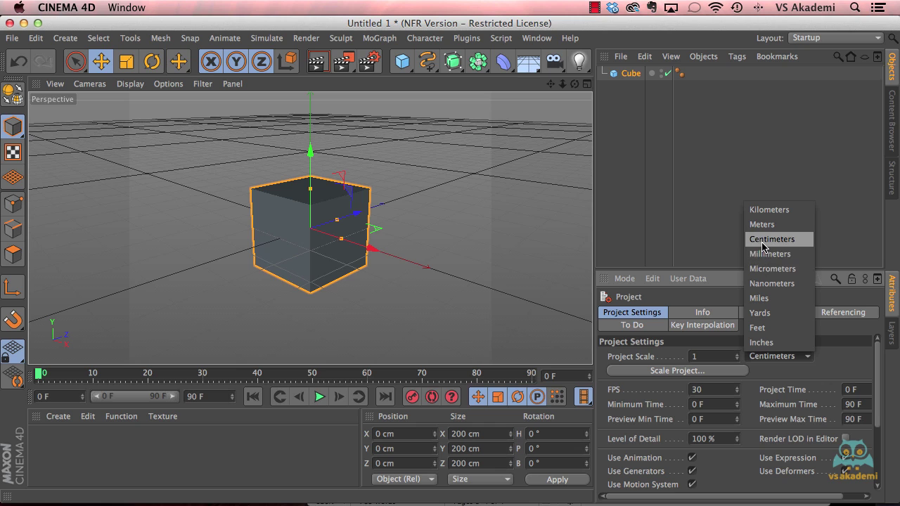
click(720, 279)
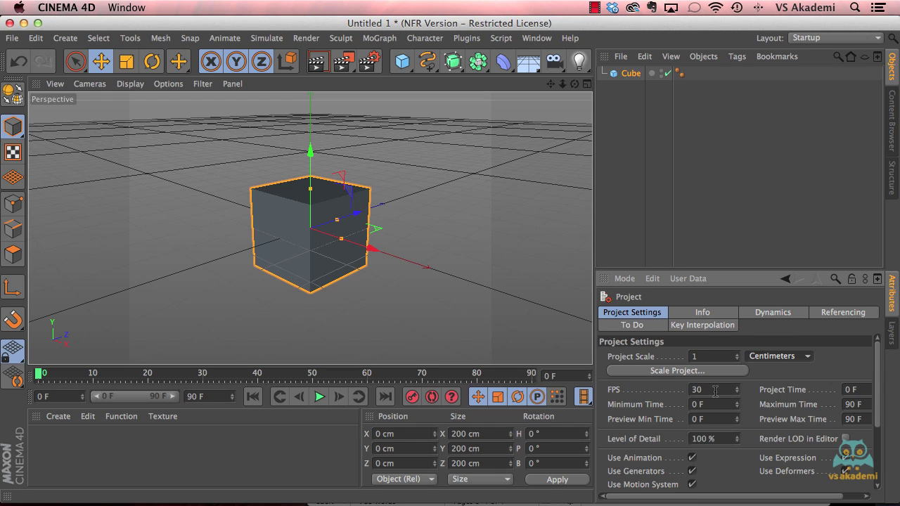
drag(711, 389, 687, 389)
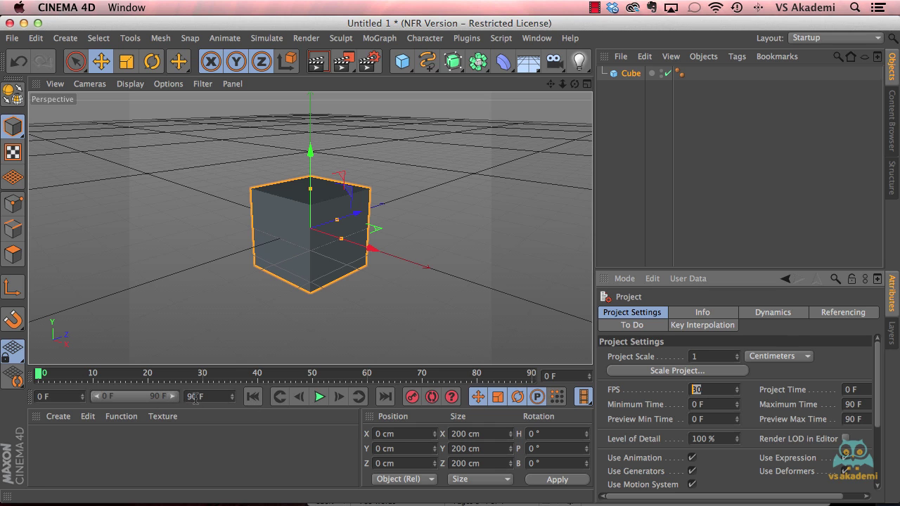
drag(877, 367, 879, 399)
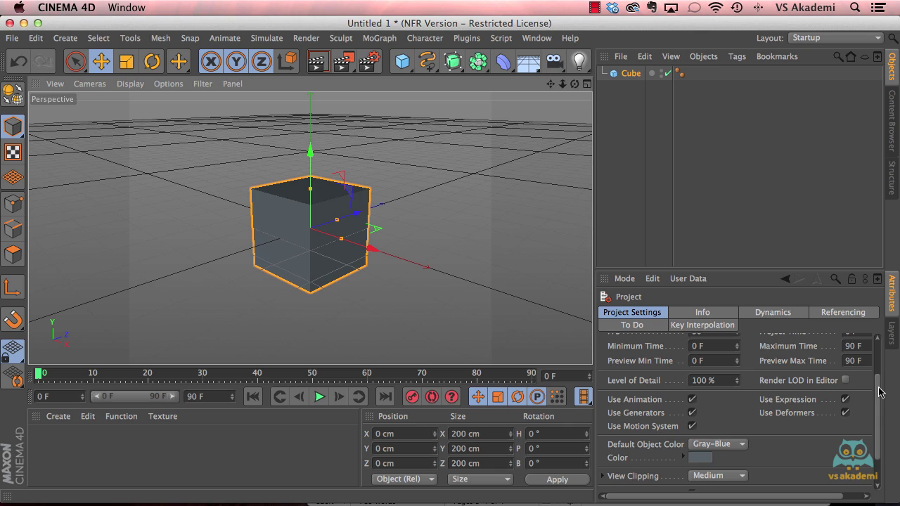
drag(879, 394, 878, 428)
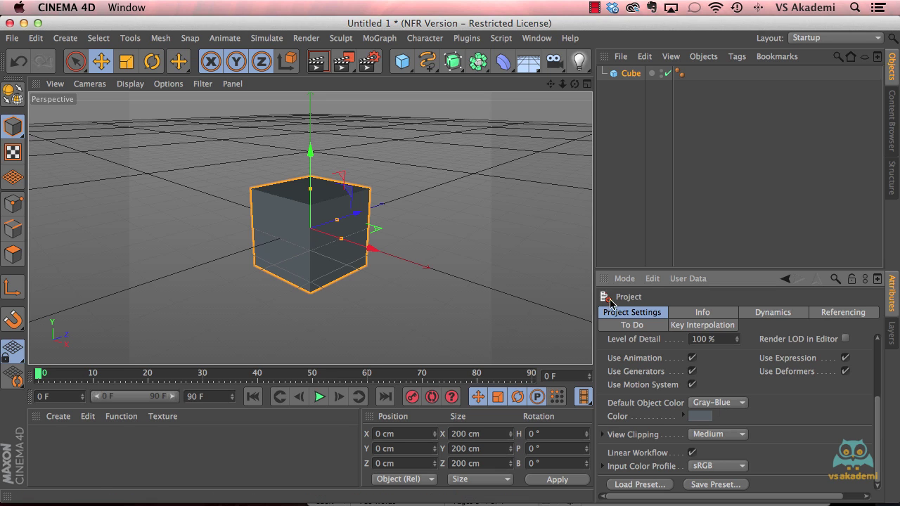
click(715, 404)
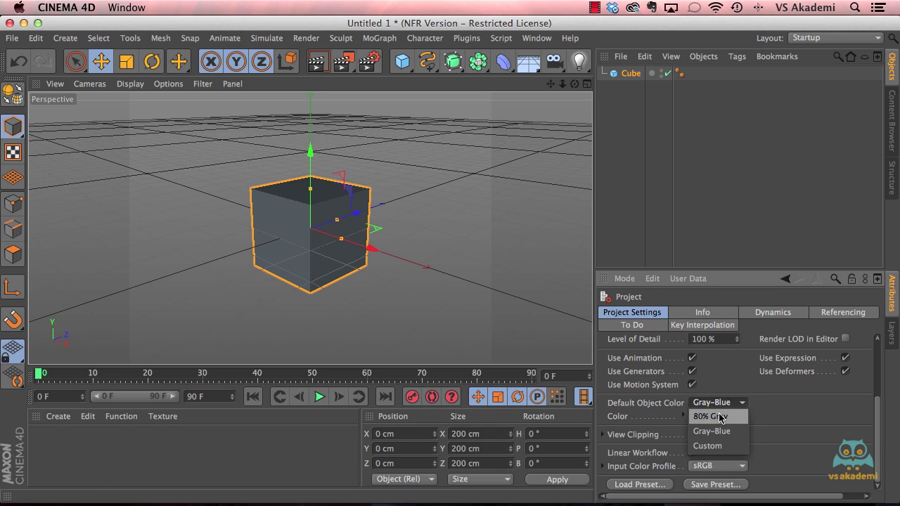
click(720, 417)
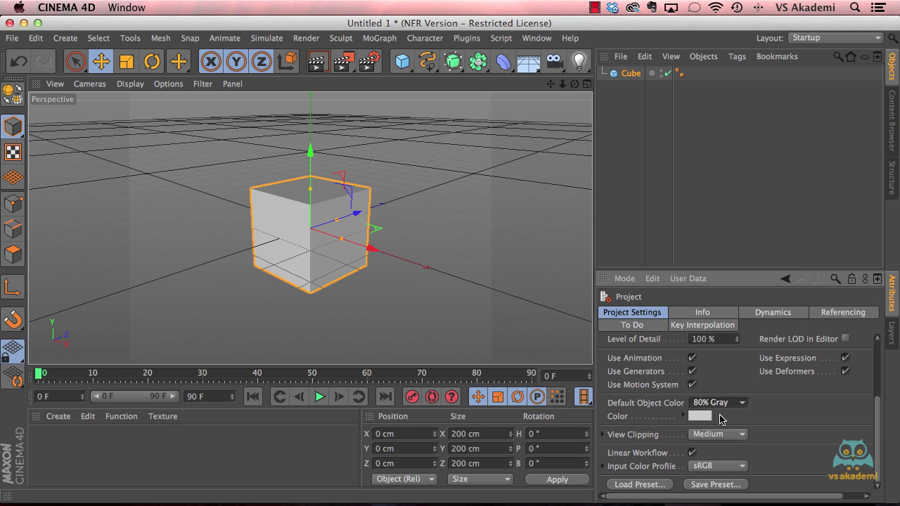
click(727, 404)
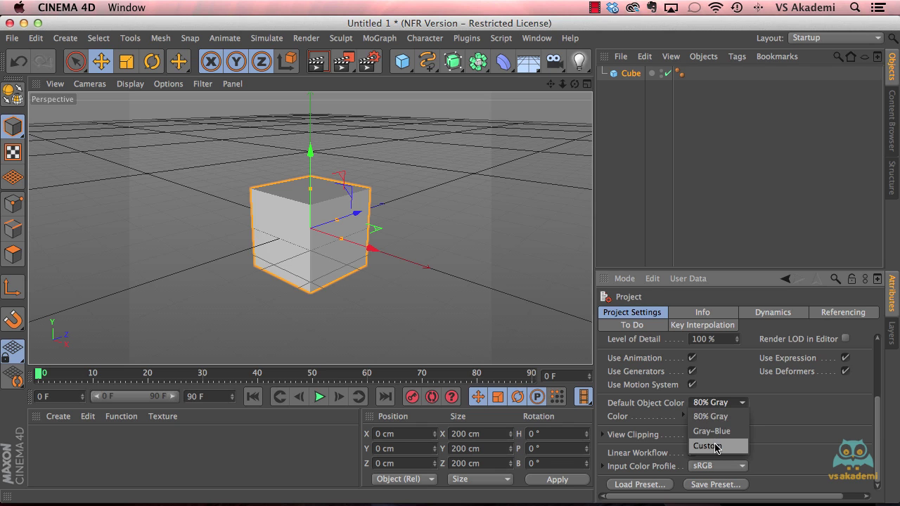
click(714, 417)
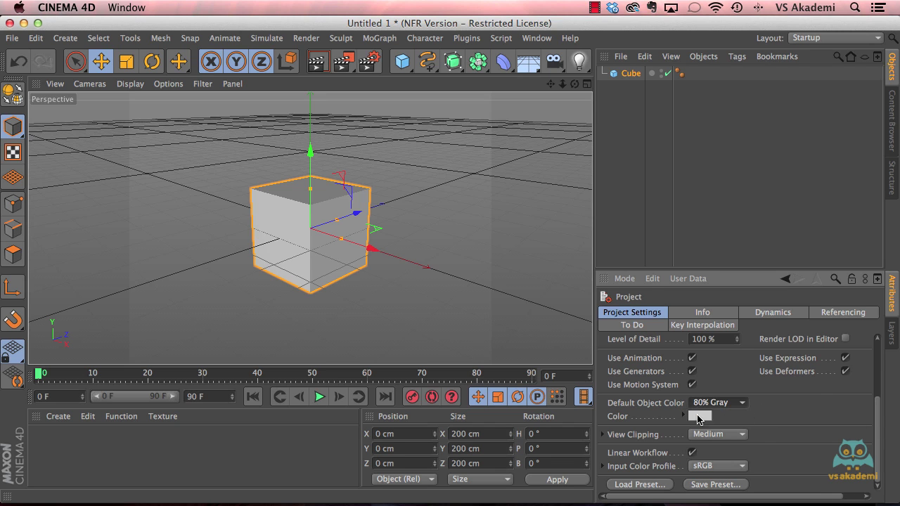
click(699, 417)
drag(675, 358, 530, 206)
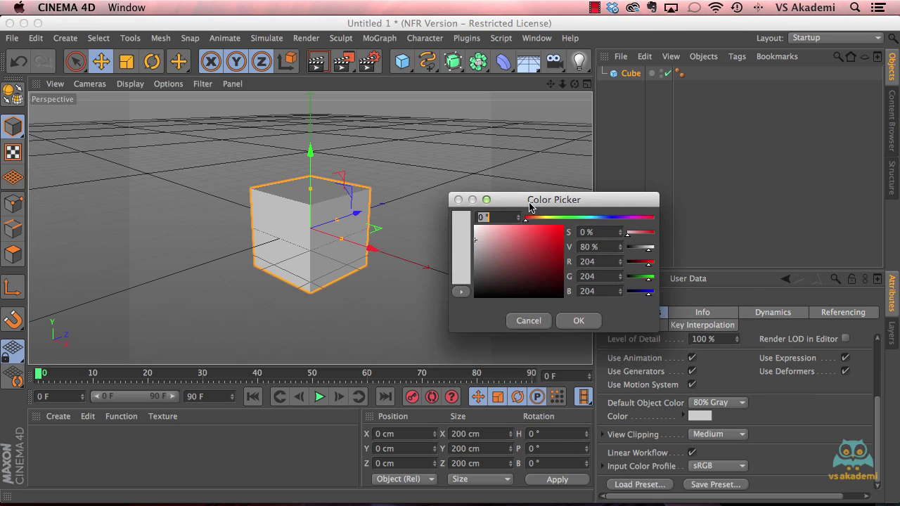
drag(537, 255, 559, 233)
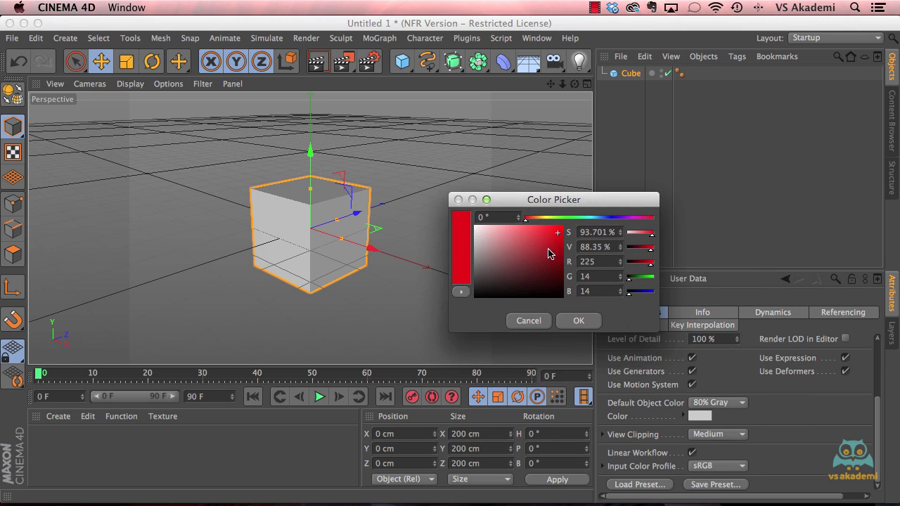
click(578, 323)
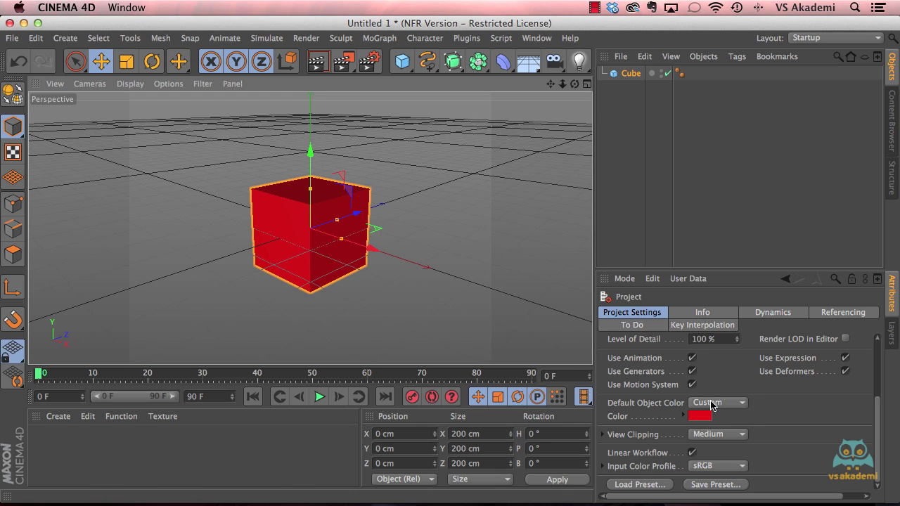
click(714, 403)
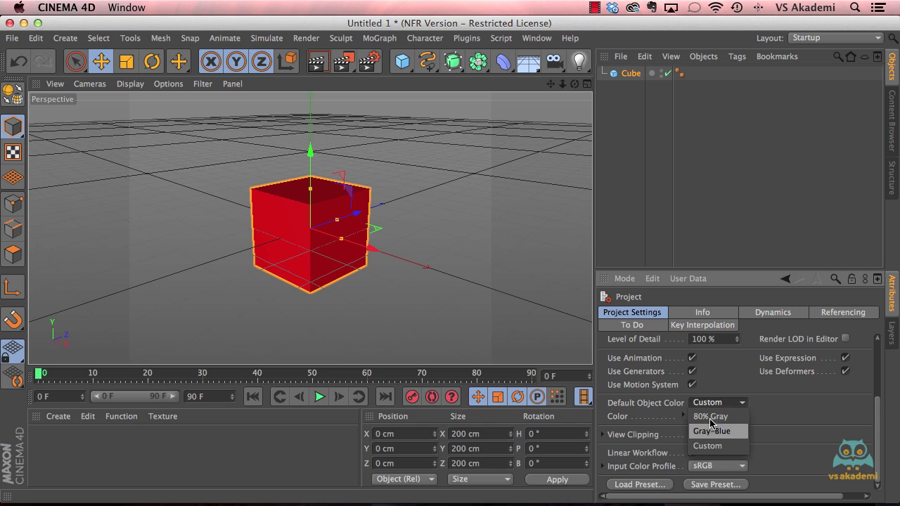
click(712, 431)
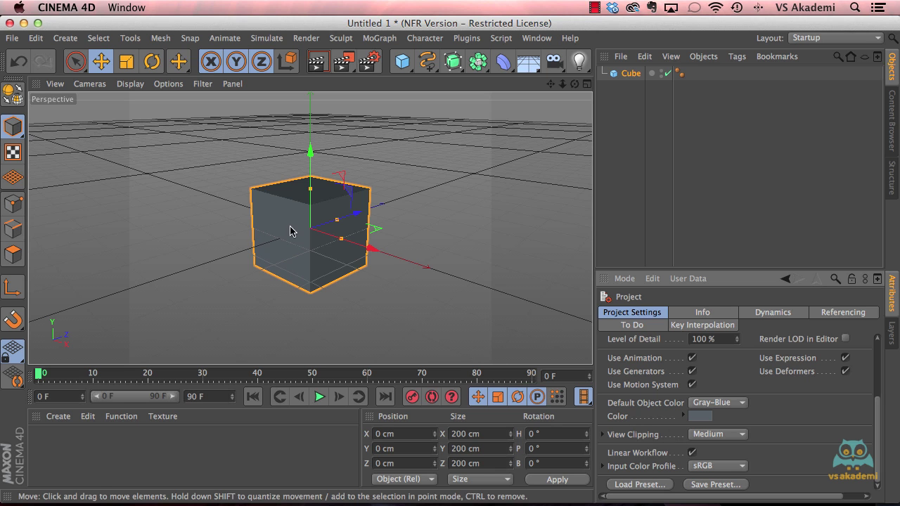
scroll(302, 216, up, 3)
scroll(306, 217, up, 3)
scroll(306, 217, up, 2)
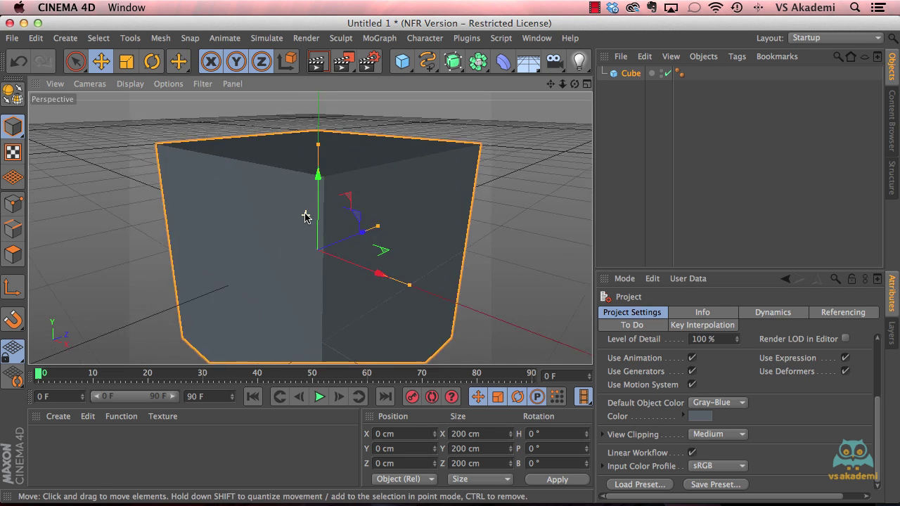
scroll(306, 217, up, 2)
scroll(306, 217, up, 2)
scroll(306, 218, up, 2)
scroll(306, 218, up, 2)
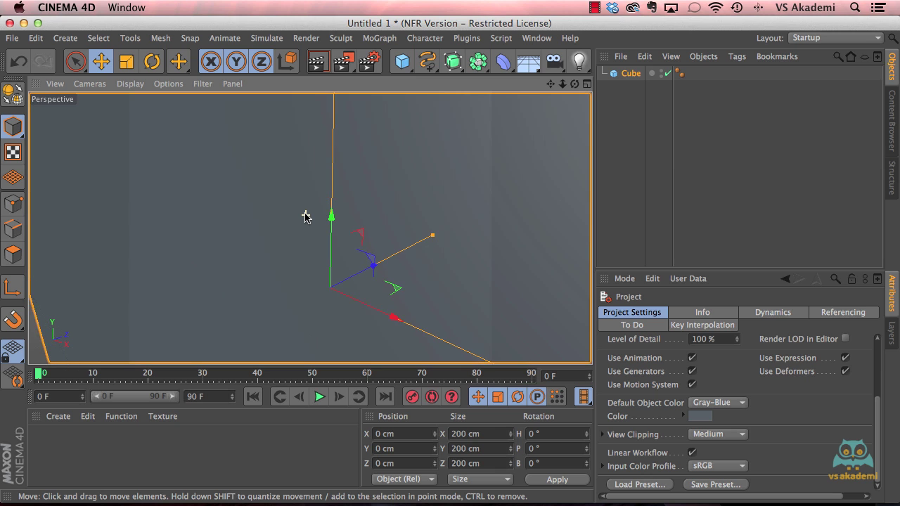
scroll(306, 217, up, 1)
scroll(306, 217, up, 1)
scroll(306, 218, up, 1)
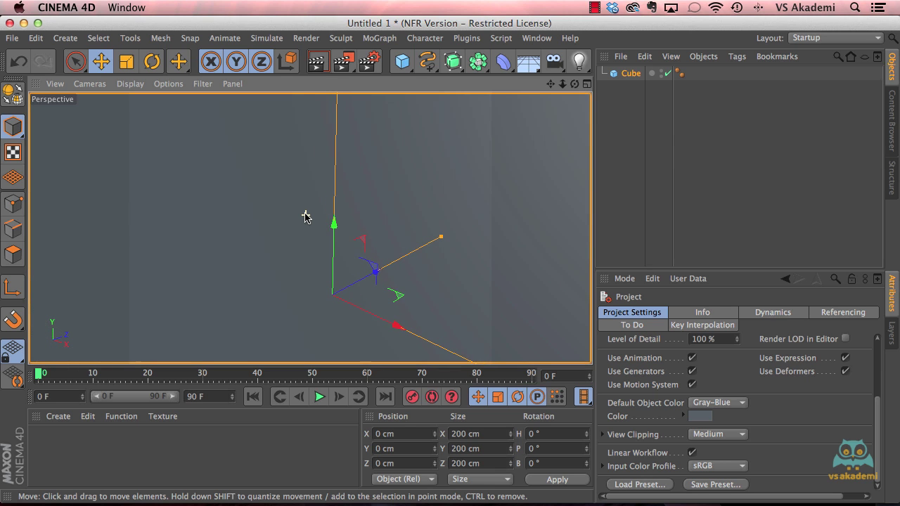
scroll(306, 217, down, 1)
scroll(306, 217, down, 3)
scroll(306, 217, down, 2)
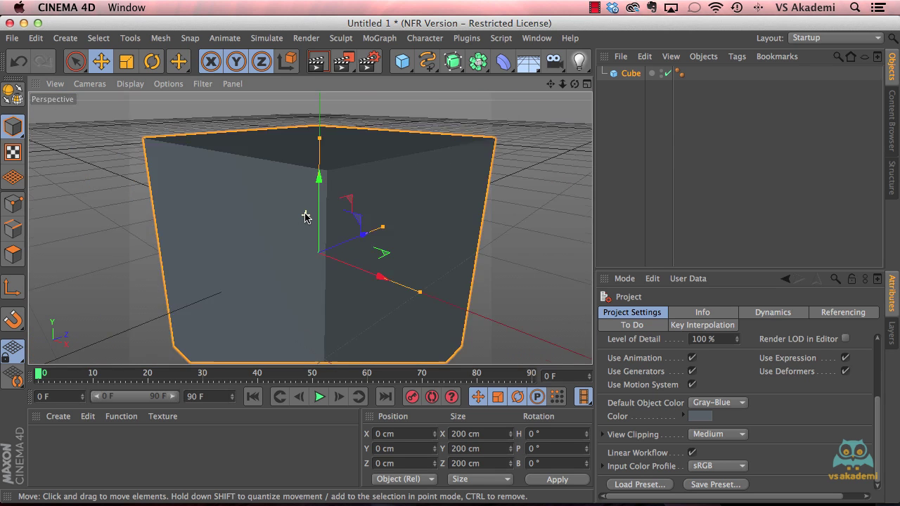
scroll(308, 216, down, 3)
scroll(310, 222, down, 1)
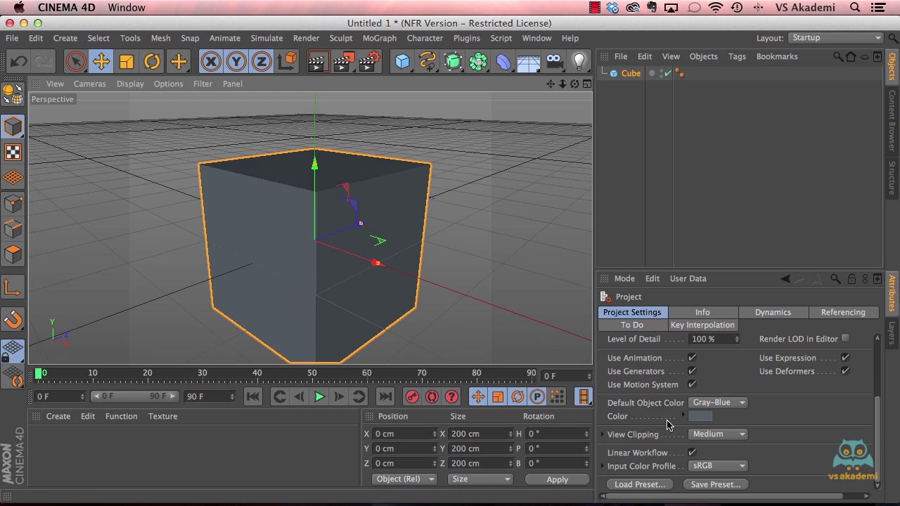
click(725, 436)
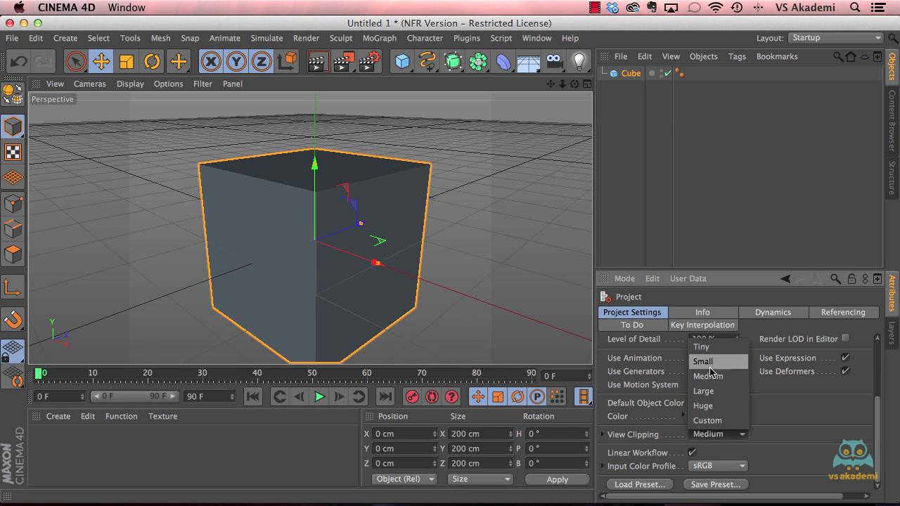
click(705, 406)
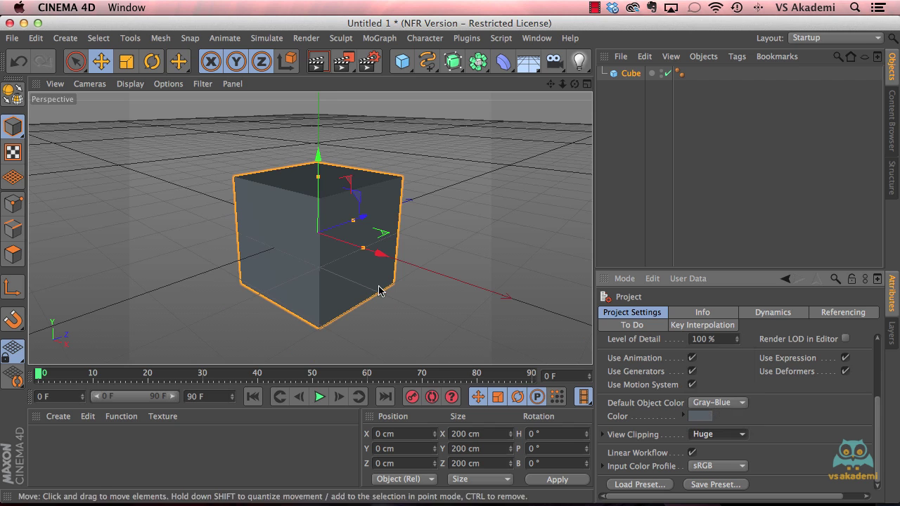
scroll(328, 220, up, 5)
scroll(328, 220, down, 5)
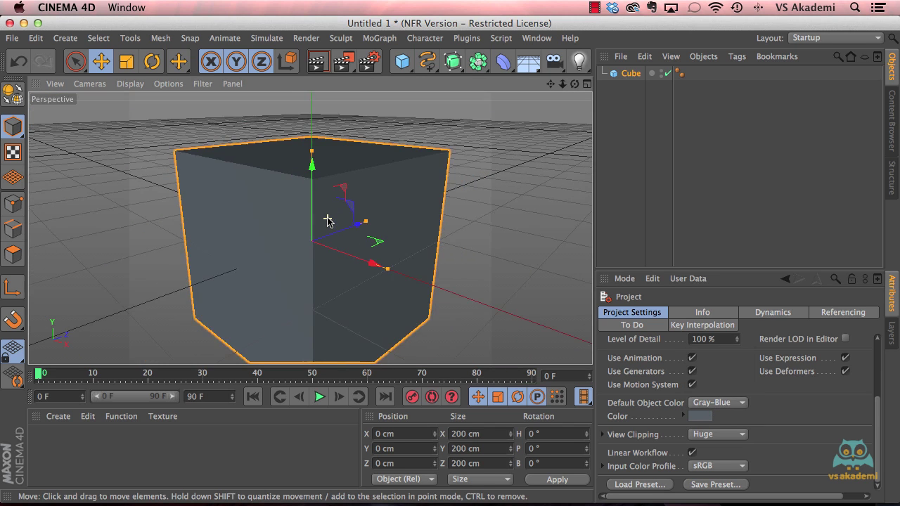
scroll(328, 220, up, 3)
scroll(327, 220, up, 2)
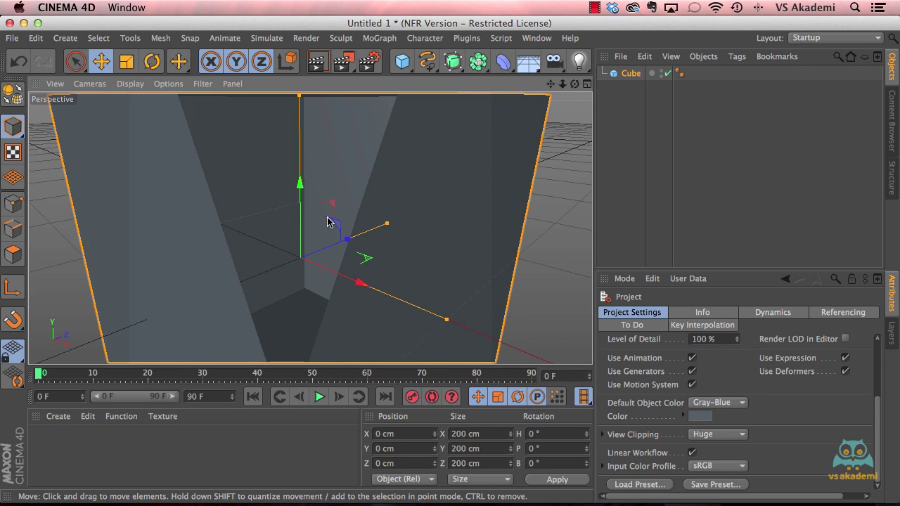
scroll(327, 220, down, 2)
scroll(327, 220, down, 2)
scroll(328, 220, up, 1)
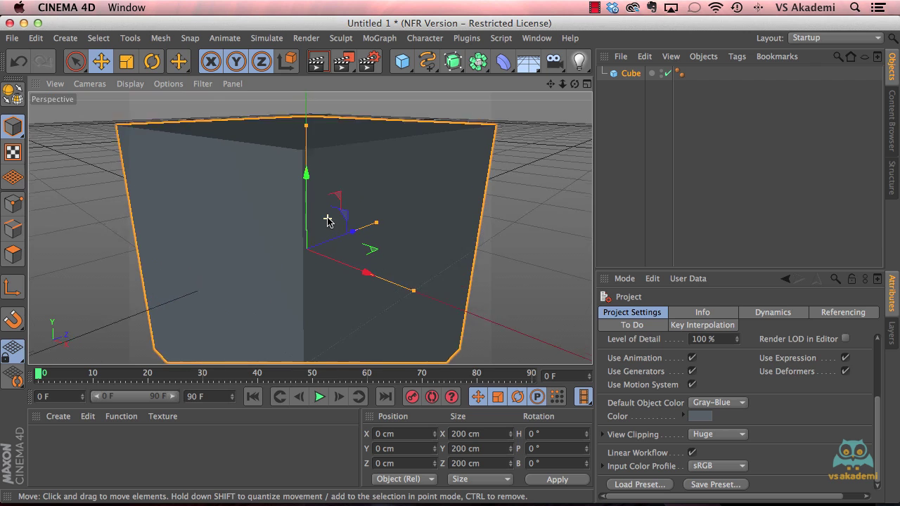
scroll(328, 220, up, 1)
scroll(328, 220, up, 1)
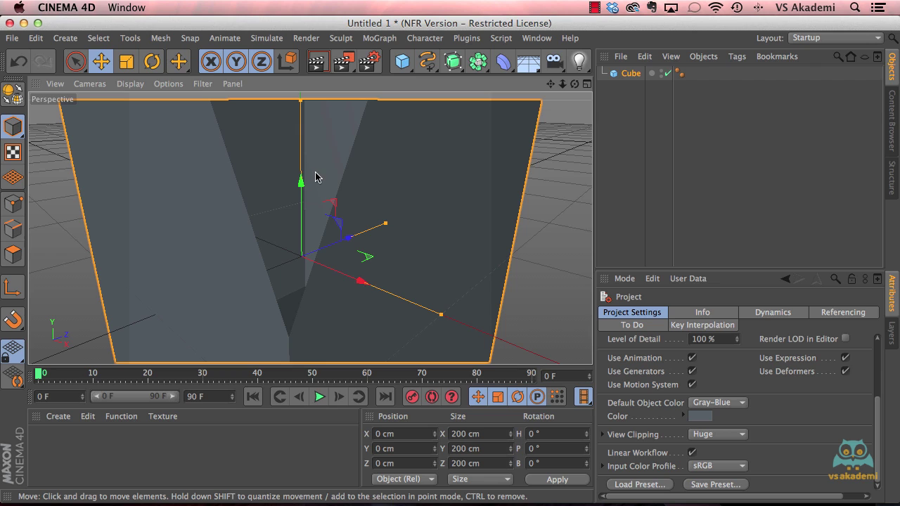
click(732, 437)
click(724, 379)
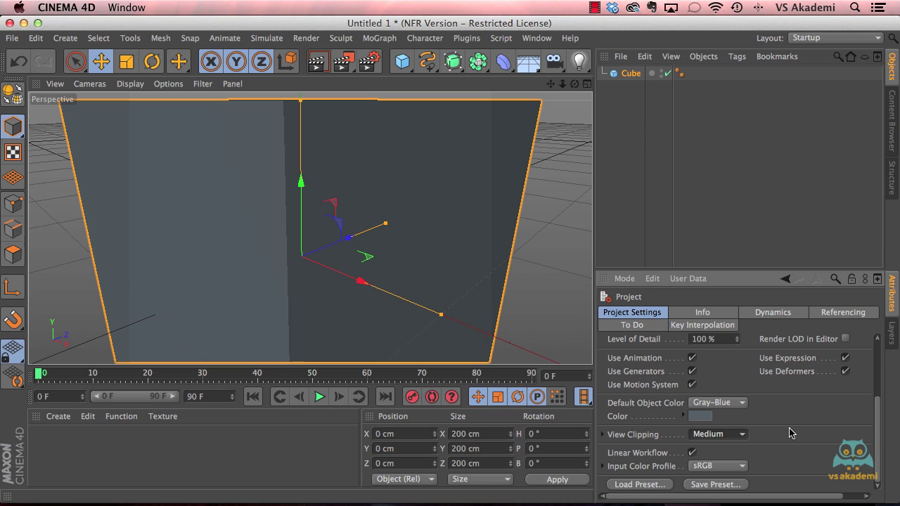
- Review the project file Info, then show Dynamics: Time Scale 100%, Gravity 1000 cm
click(713, 317)
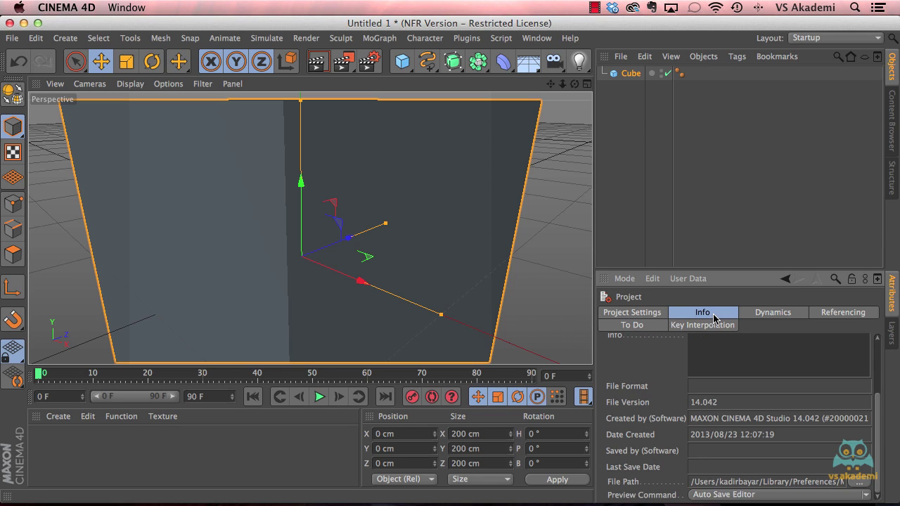
scroll(712, 363, up, 3)
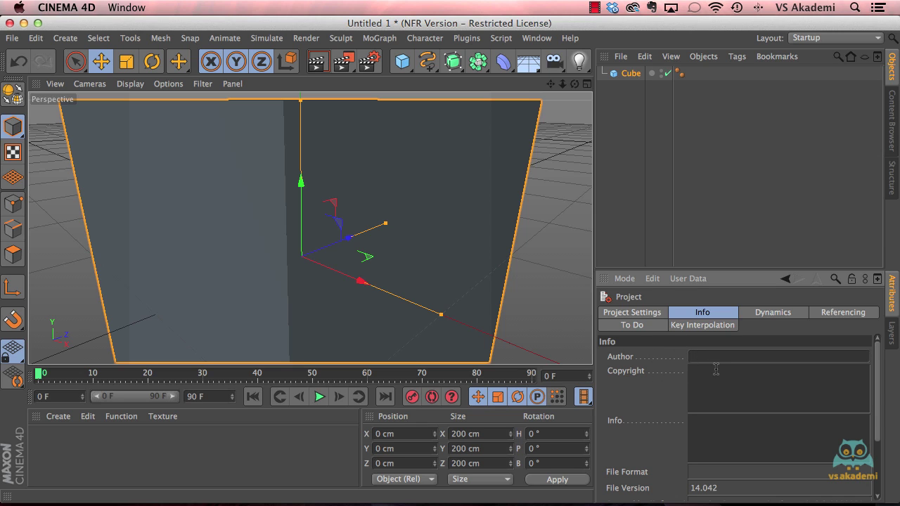
scroll(697, 435, down, 3)
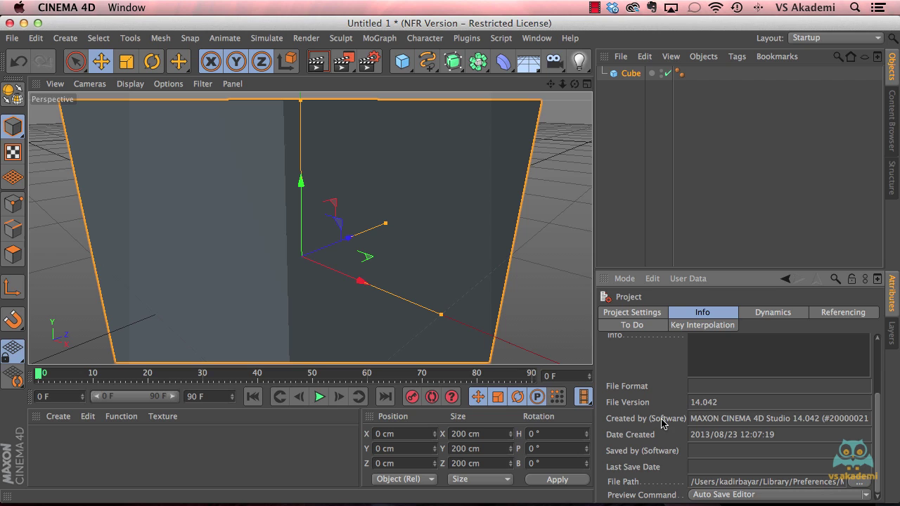
scroll(698, 376, up, 3)
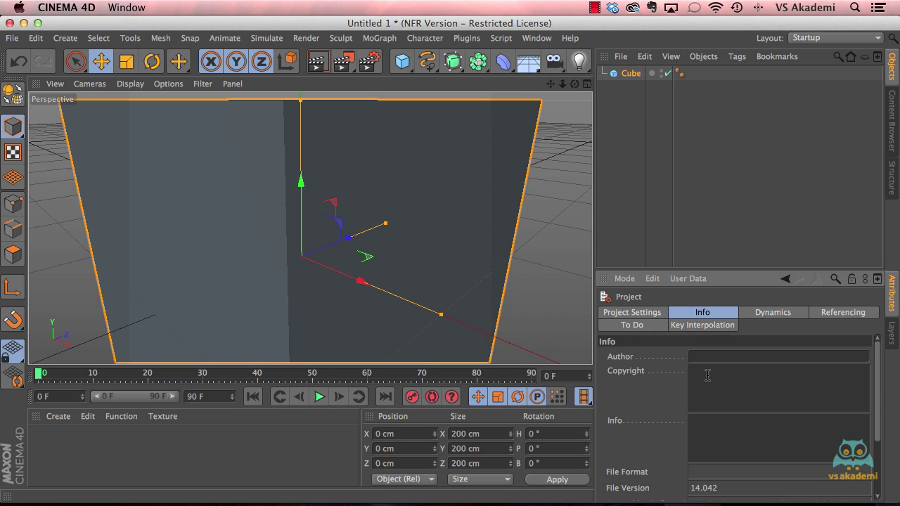
click(770, 315)
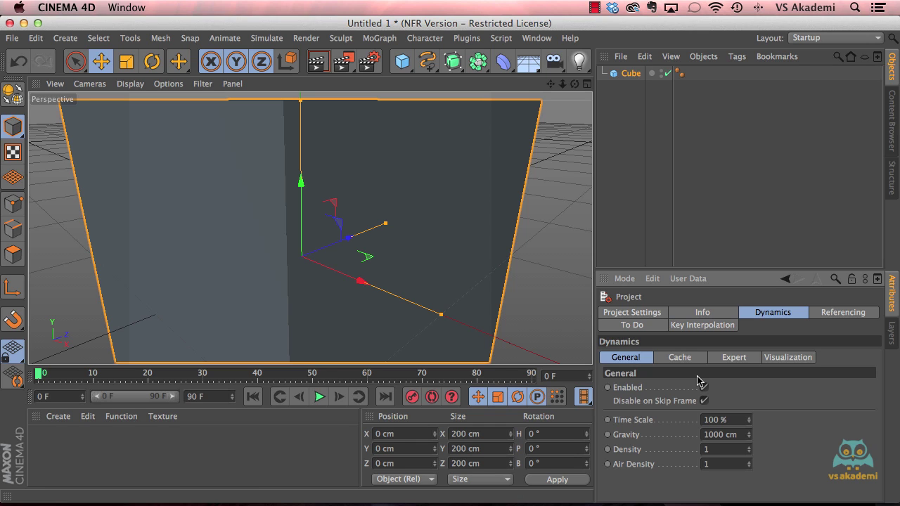
- Glance at the Referencing settings, then browse the empty To Do task list
click(836, 318)
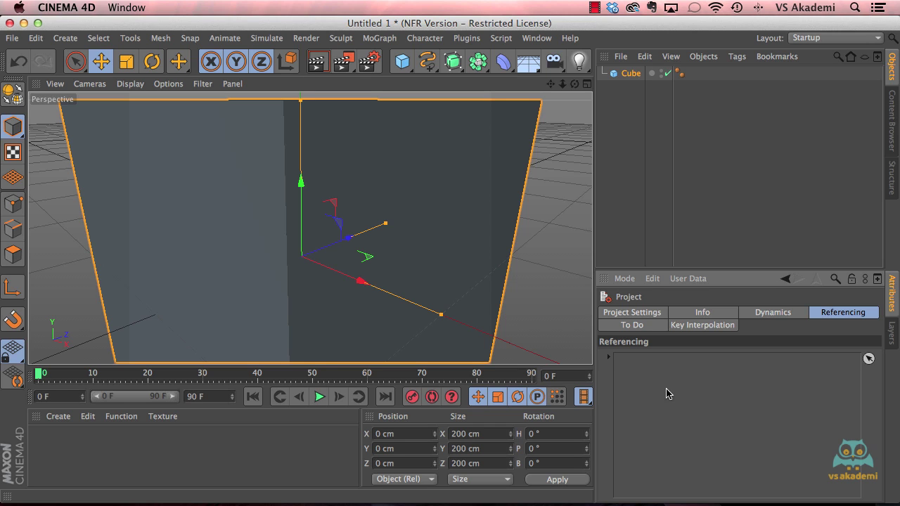
click(648, 330)
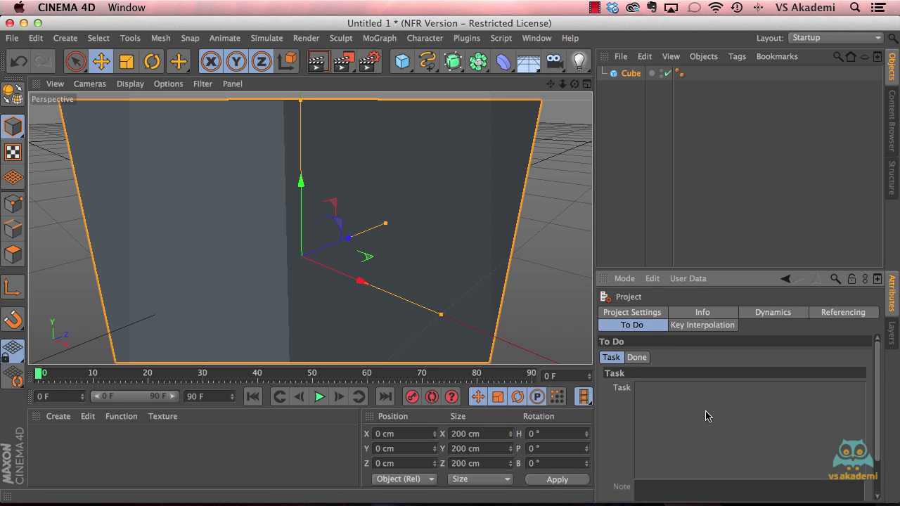
scroll(737, 418, down, 3)
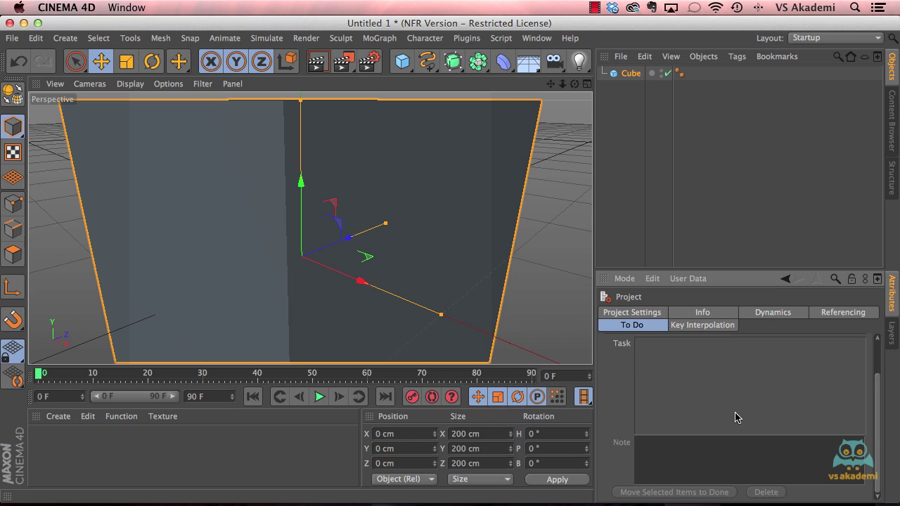
scroll(736, 418, up, 3)
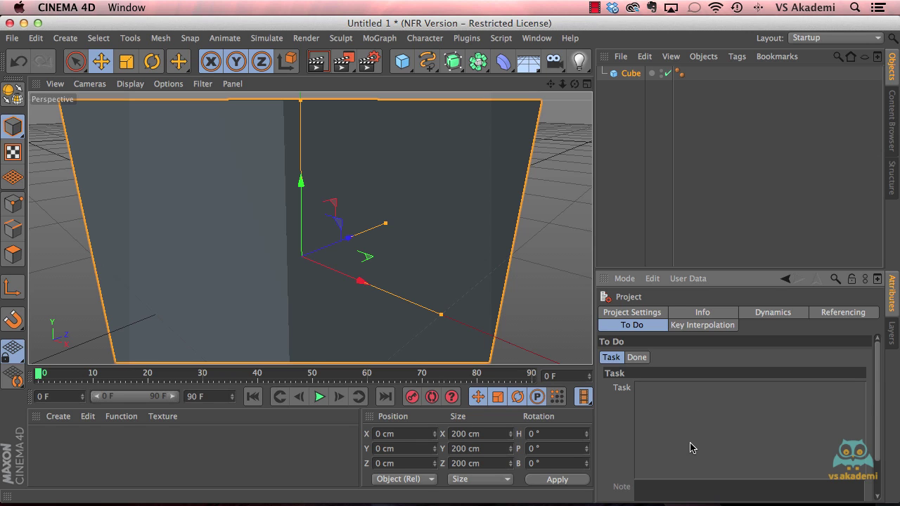
- Show the Key Interpolation defaults: Spline interpolation with Auto Tangents and Clamp enabled
click(699, 329)
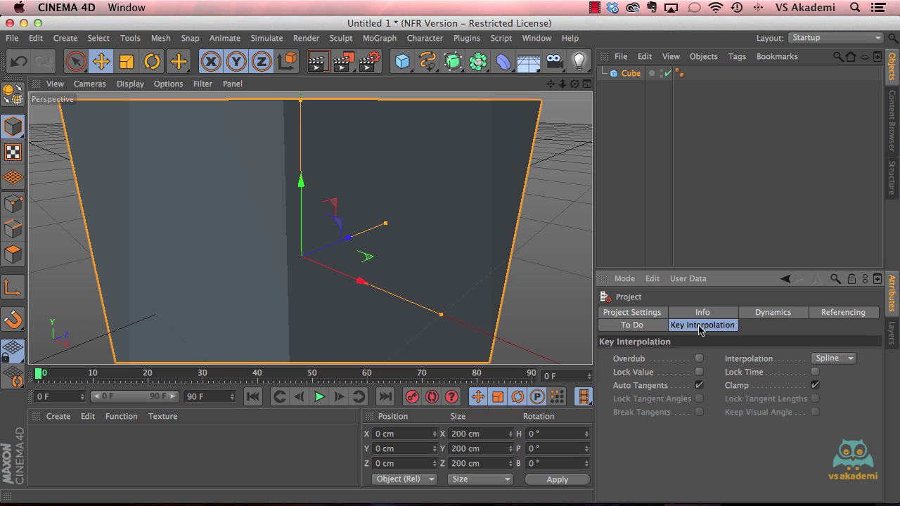